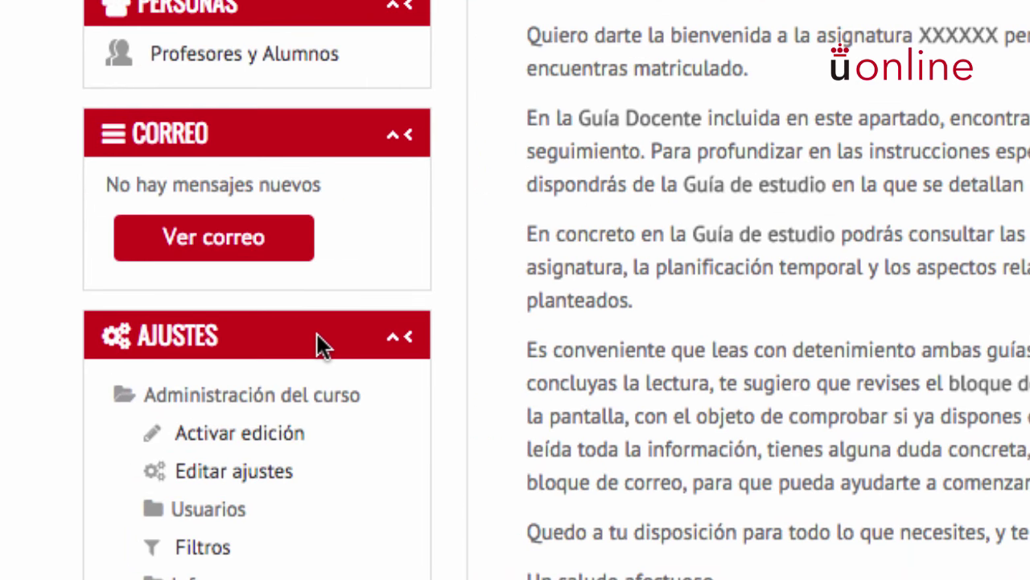
# Open the course's question bank and select the category "tema 1"
pyautogui.click(155, 442)
pyautogui.scroll(-5, 324, 334)
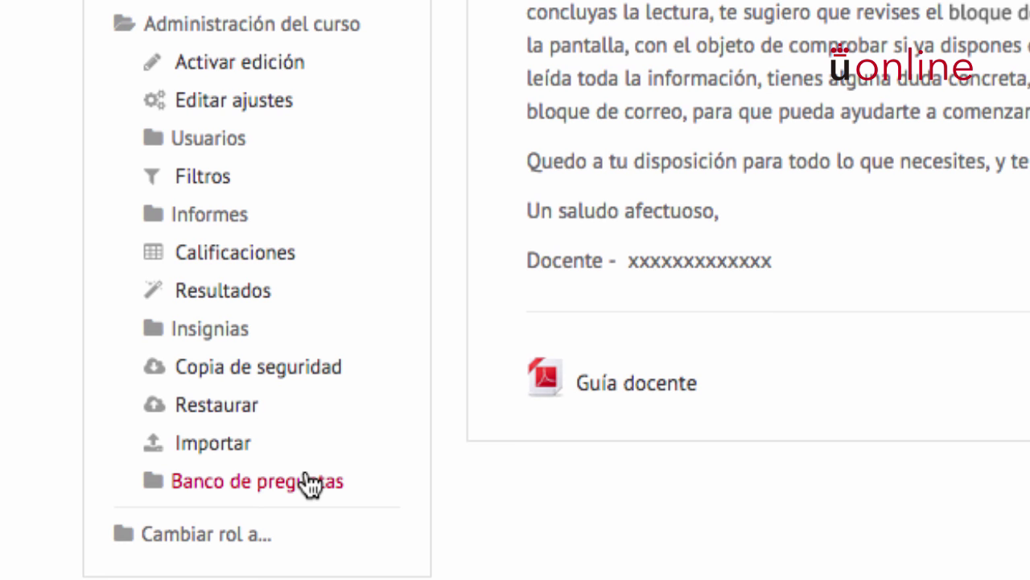
pyautogui.click(310, 483)
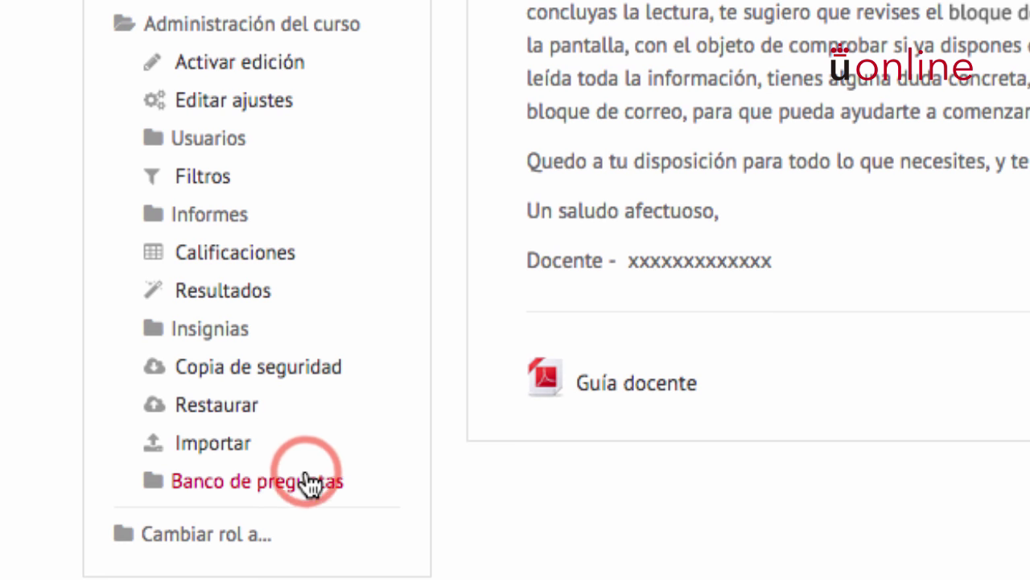
pyautogui.scroll(-1, 310, 483)
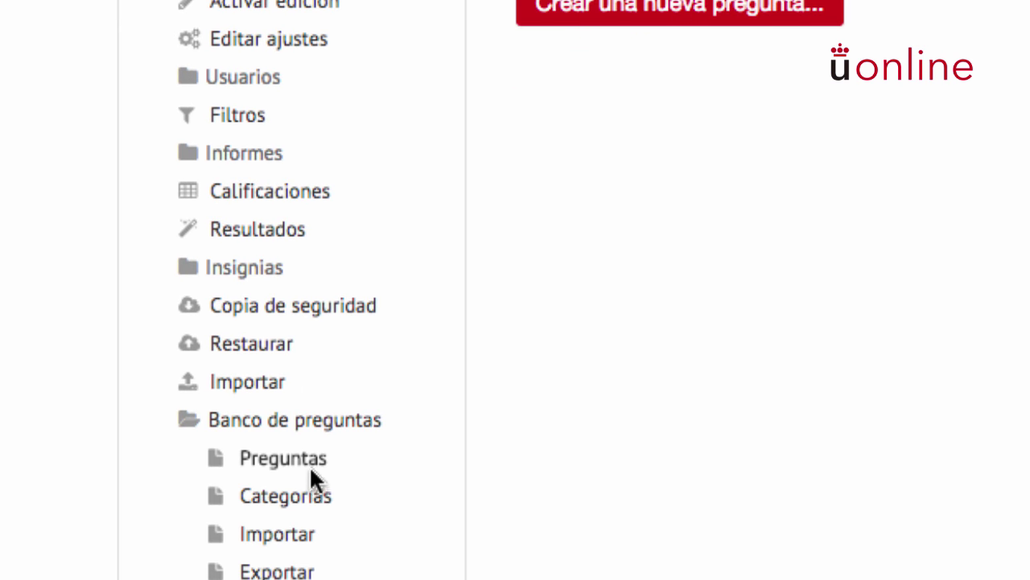
pyautogui.click(306, 471)
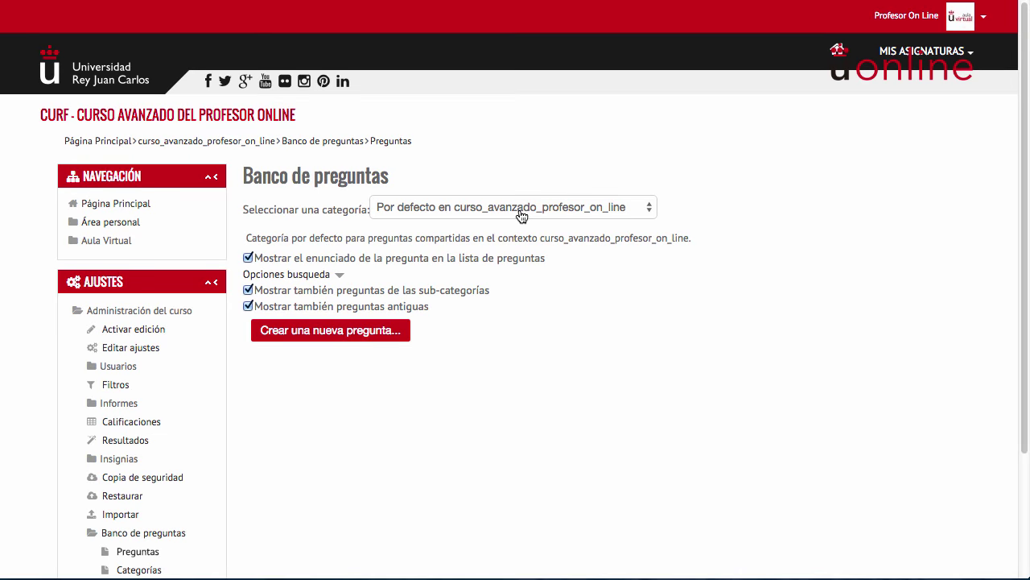
pyautogui.click(521, 210)
pyautogui.click(519, 222)
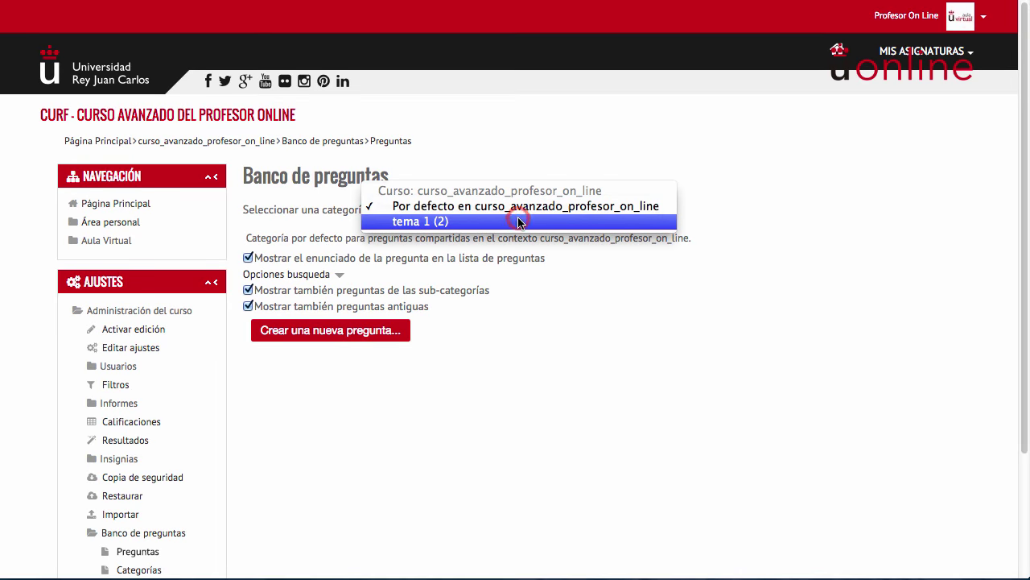
# Start creating a new question of type Emparejamiento in the question bank
pyautogui.click(360, 318)
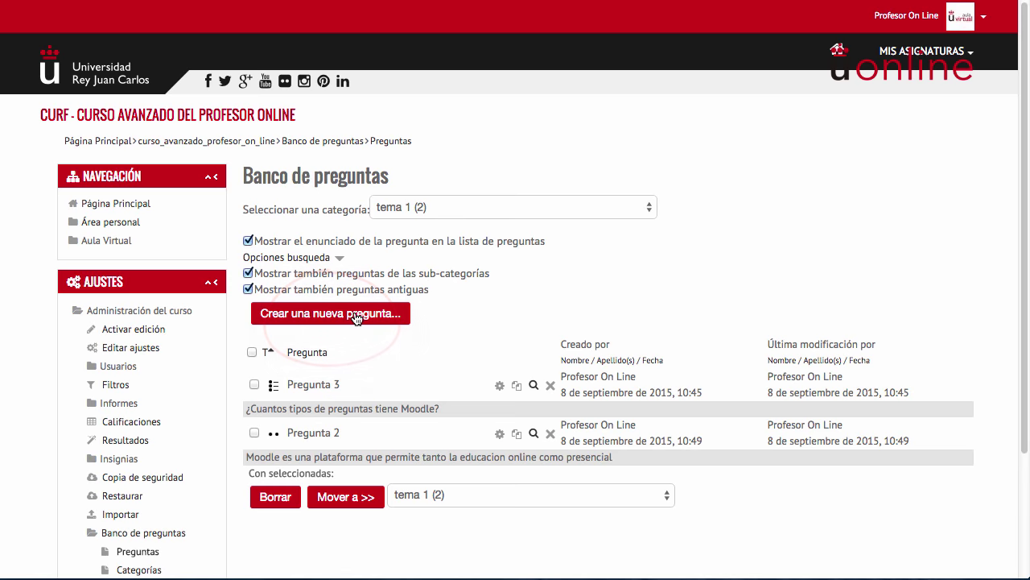
pyautogui.click(357, 316)
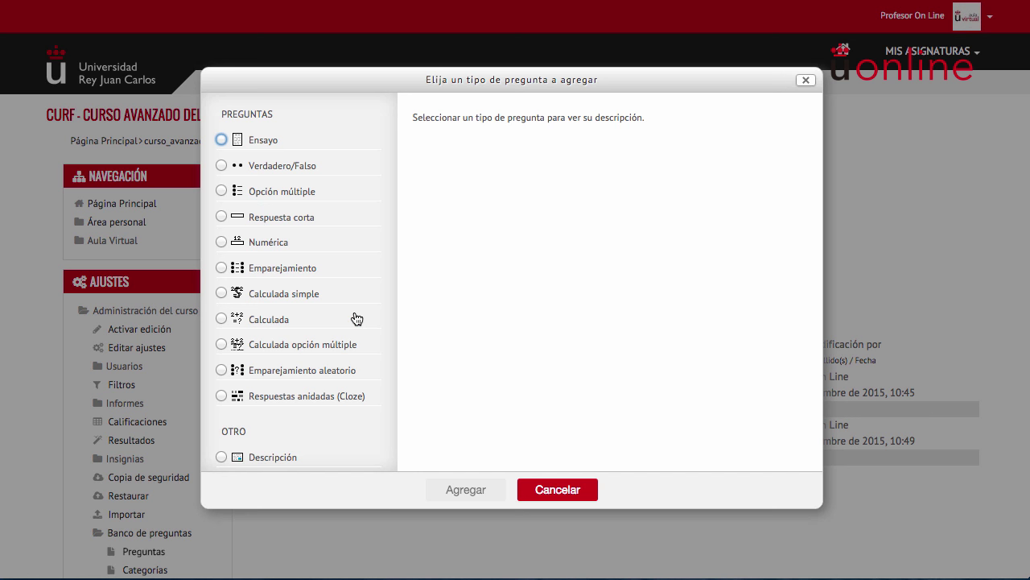
pyautogui.click(285, 270)
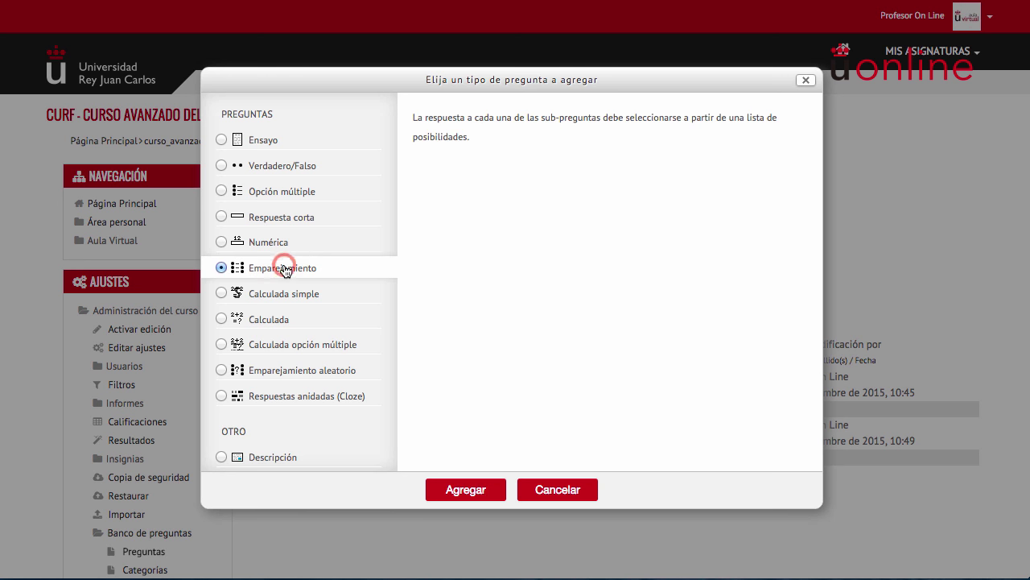
pyautogui.click(477, 494)
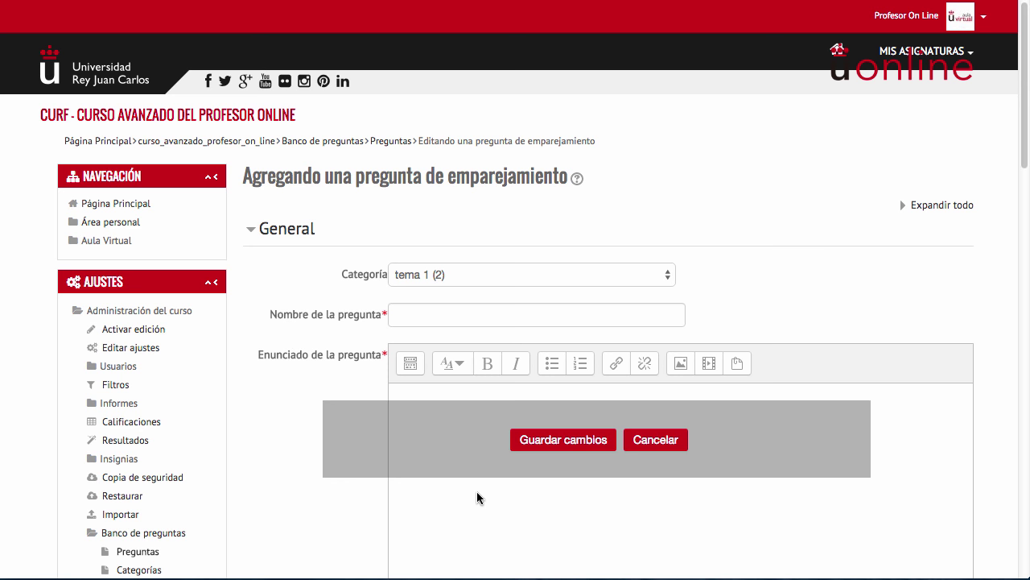
# Keep "tema 1" as the category and name the question "Pregunta 6"
pyautogui.click(608, 276)
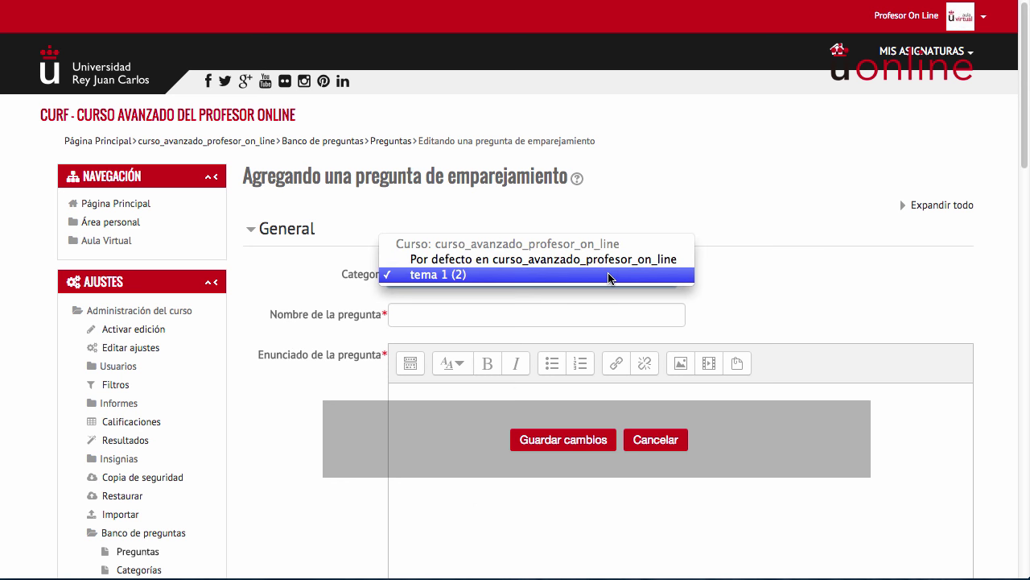
pyautogui.click(608, 276)
pyautogui.click(592, 320)
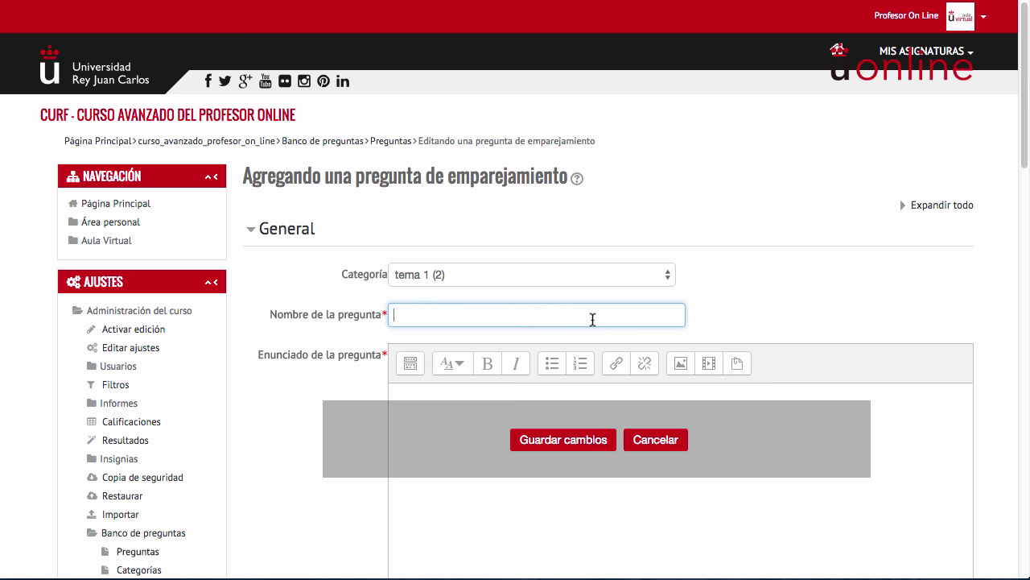
pyautogui.write('Pregunta 6')
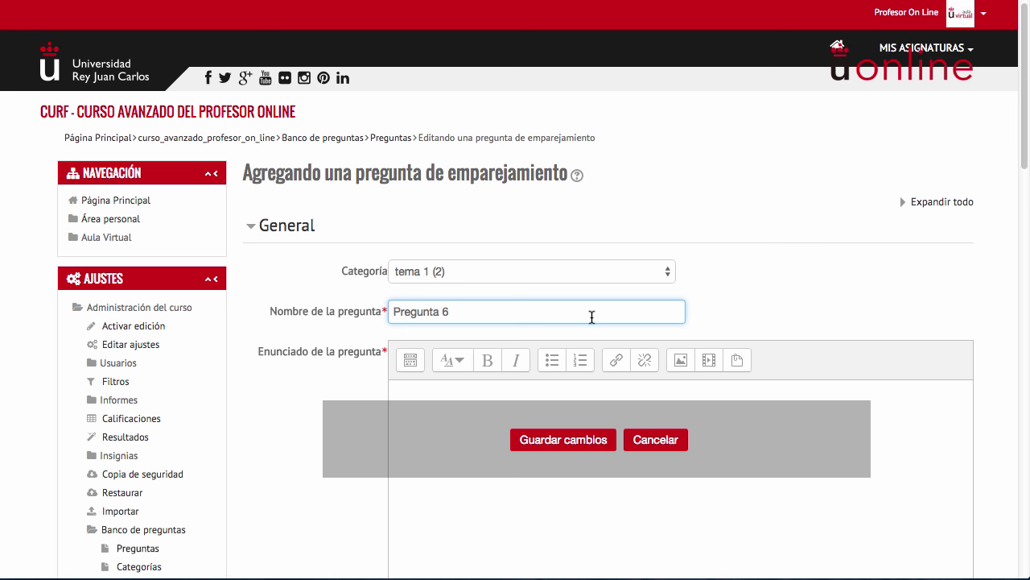
# Enter the question text "Asocia las acciones que puede llevar a cabo un profesor, un alumno o ambos en Moodle"
pyautogui.scroll(-3, 590, 316)
pyautogui.click(474, 304)
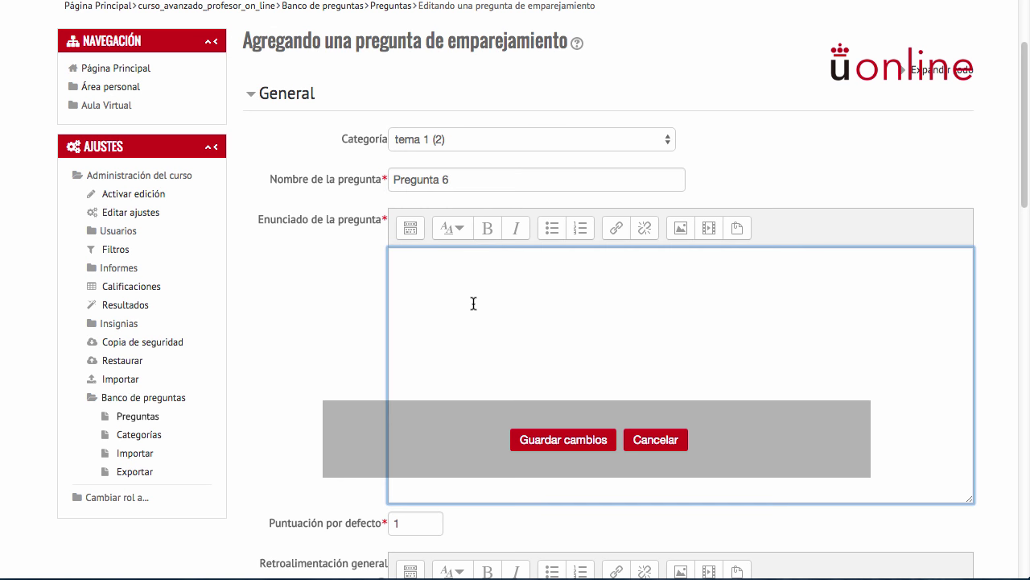
pyautogui.write('Asocia las ac')
pyautogui.write('ciones que pe')
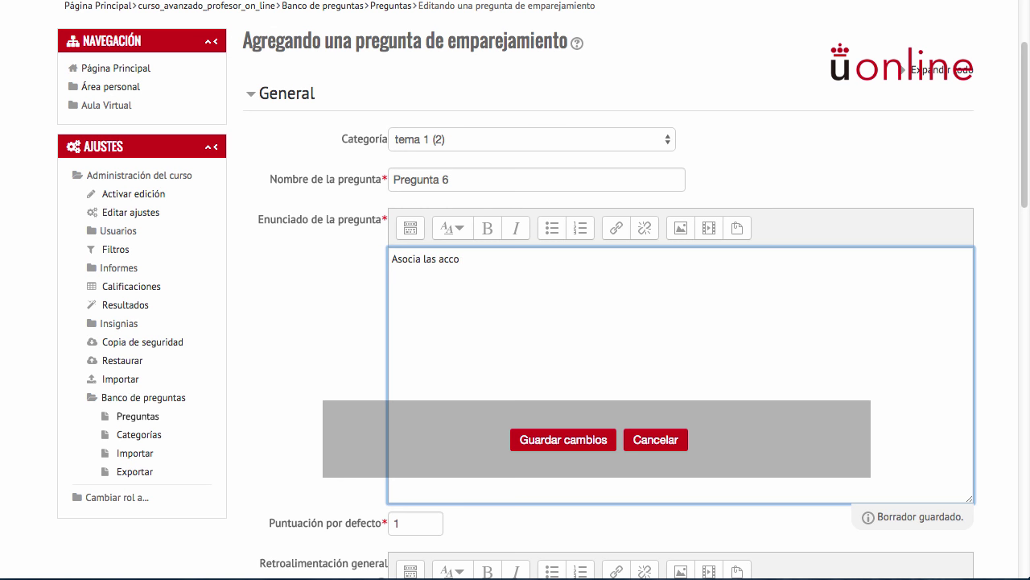
pyautogui.press('BackSpace')
pyautogui.write('uede llevar a ca')
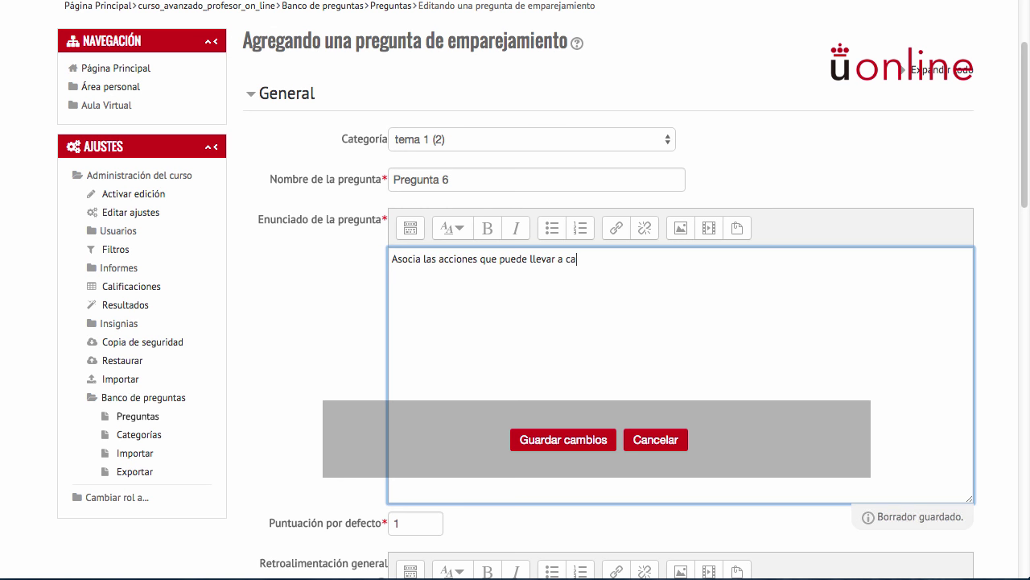
pyautogui.write('bo un profesor, un alumno o ')
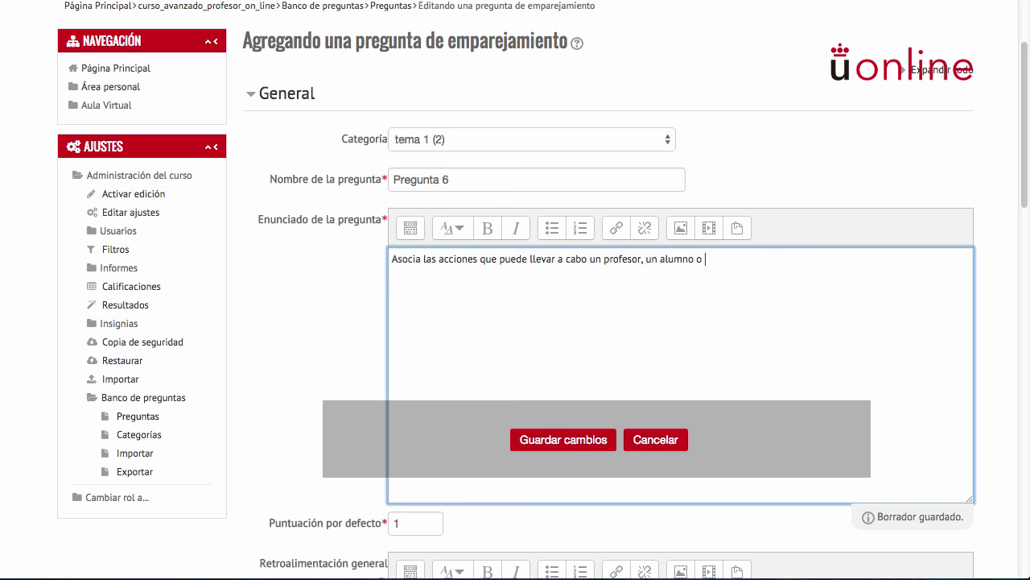
pyautogui.write('ambos en Moodle')
# Examine the default score, general feedback and shuffle settings of the matching question
pyautogui.scroll(-5, 469, 299)
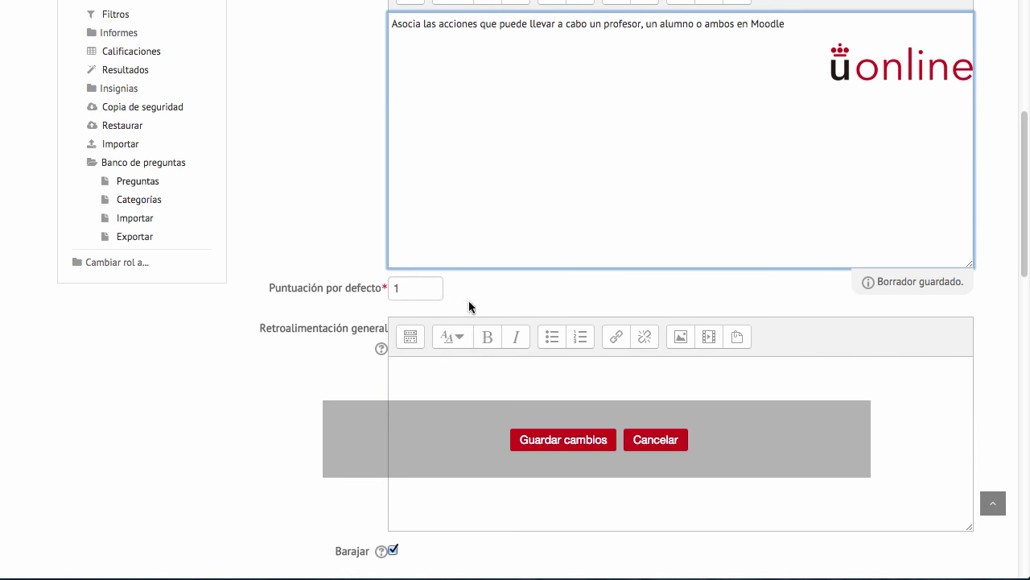
pyautogui.click(408, 294)
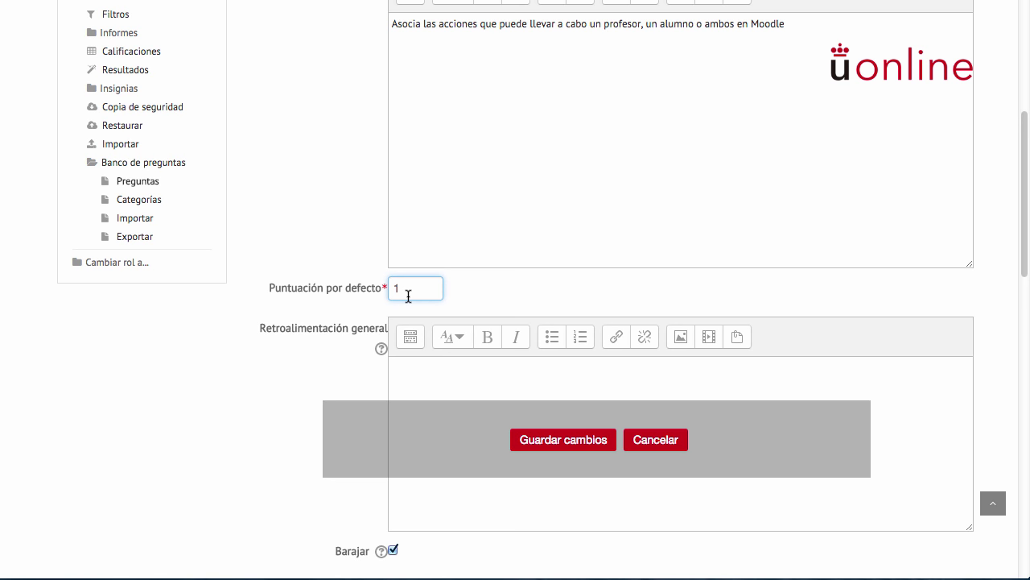
pyautogui.scroll(-5, 408, 296)
pyautogui.click(424, 218)
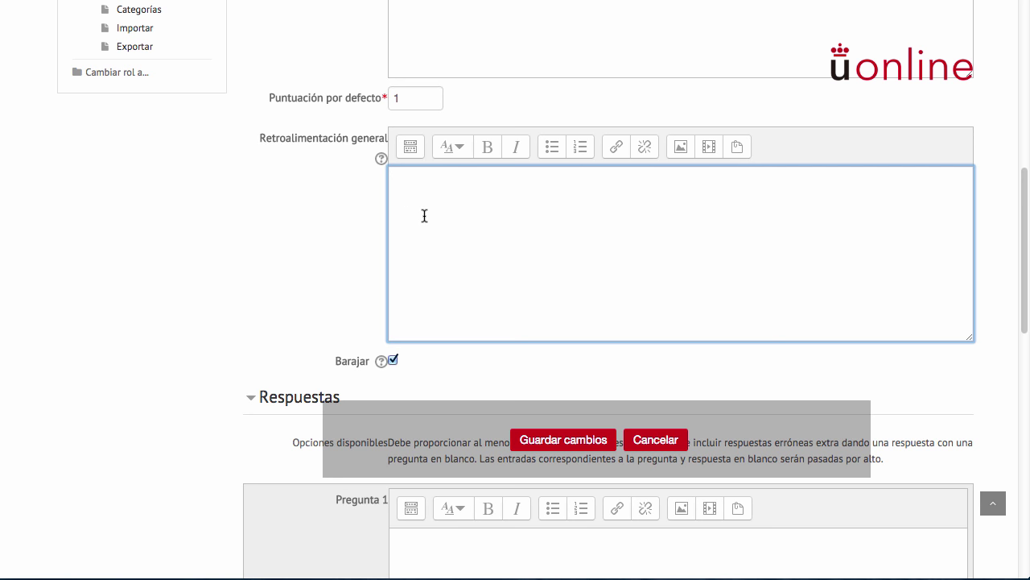
pyautogui.scroll(-3, 418, 218)
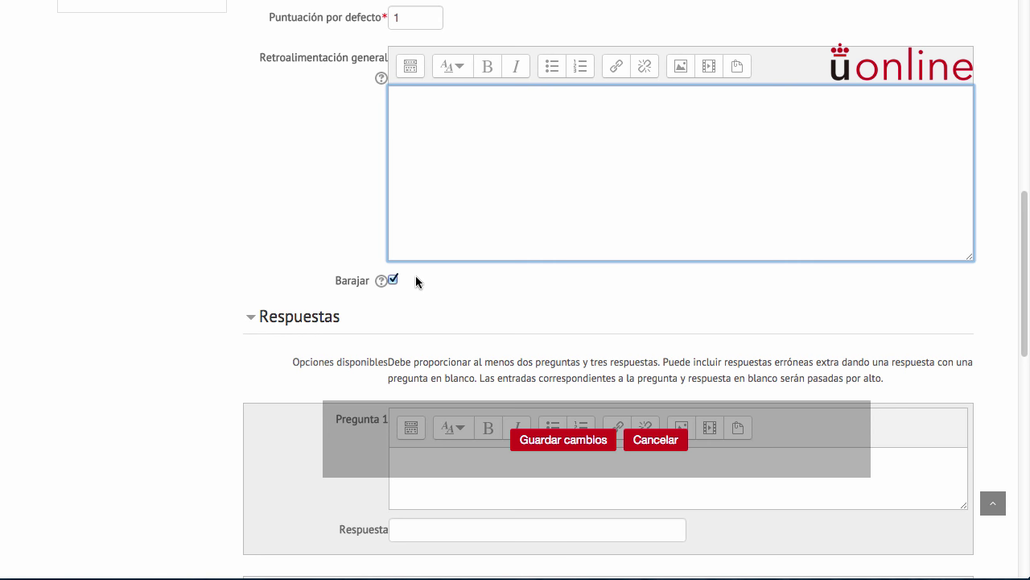
# Fill in the first pair with the question "Editar perfil" and the answer "Ambos"
pyautogui.scroll(-5, 415, 275)
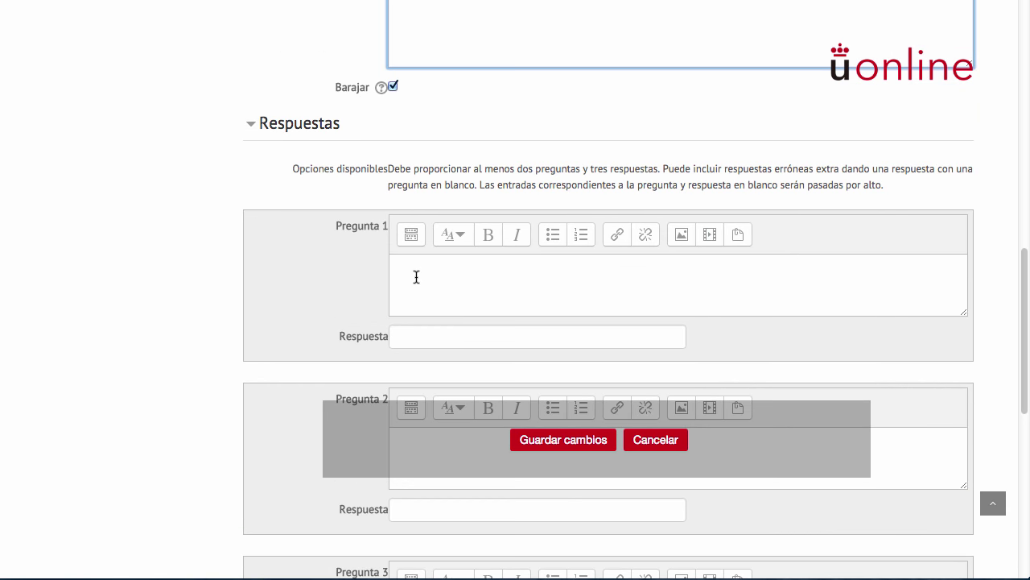
pyautogui.click(416, 279)
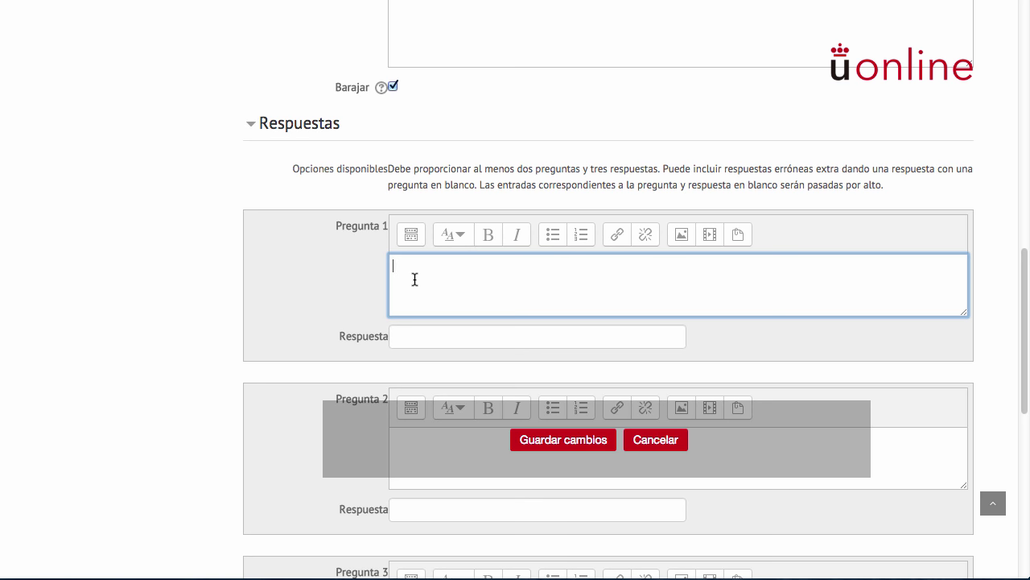
pyautogui.write('Editar perfil')
pyautogui.click(419, 335)
pyautogui.write('Ambos')
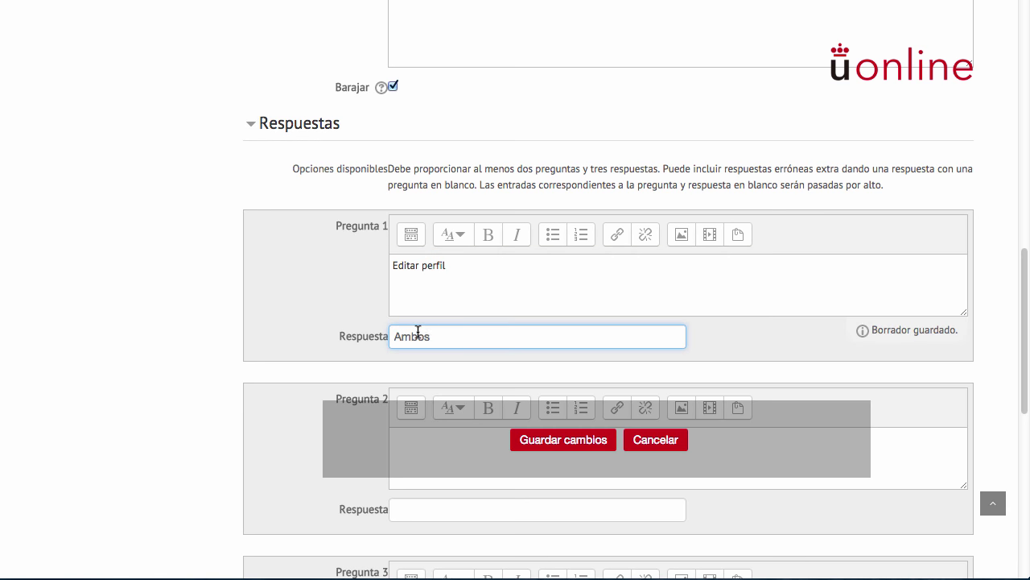
# Fill in the second pair with the question "Crear trabajos" and the answer "Profesor"
pyautogui.scroll(-3, 419, 330)
pyautogui.click(418, 310)
pyautogui.write('Crear trabajos')
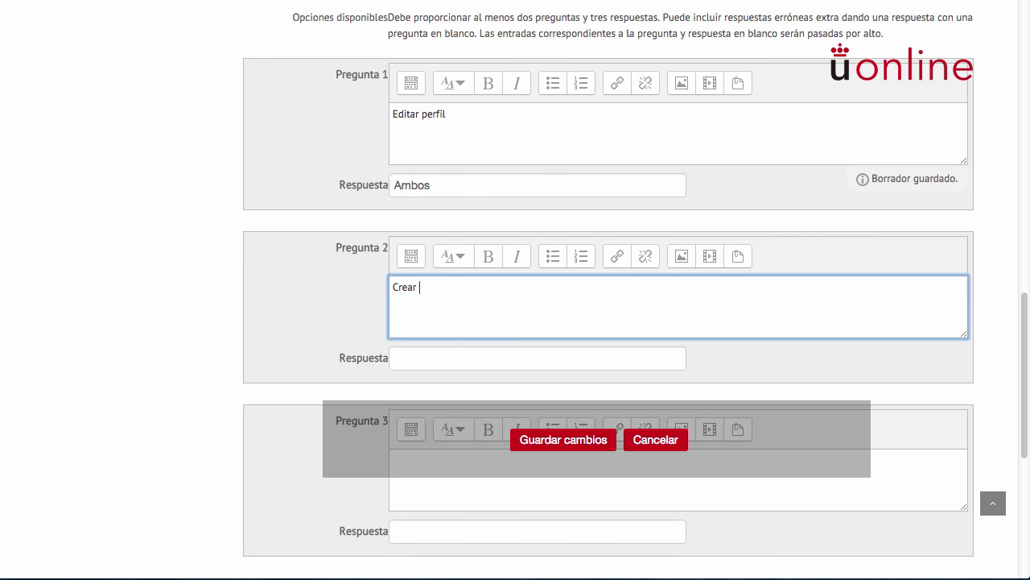
pyautogui.click(417, 359)
pyautogui.write('Pro')
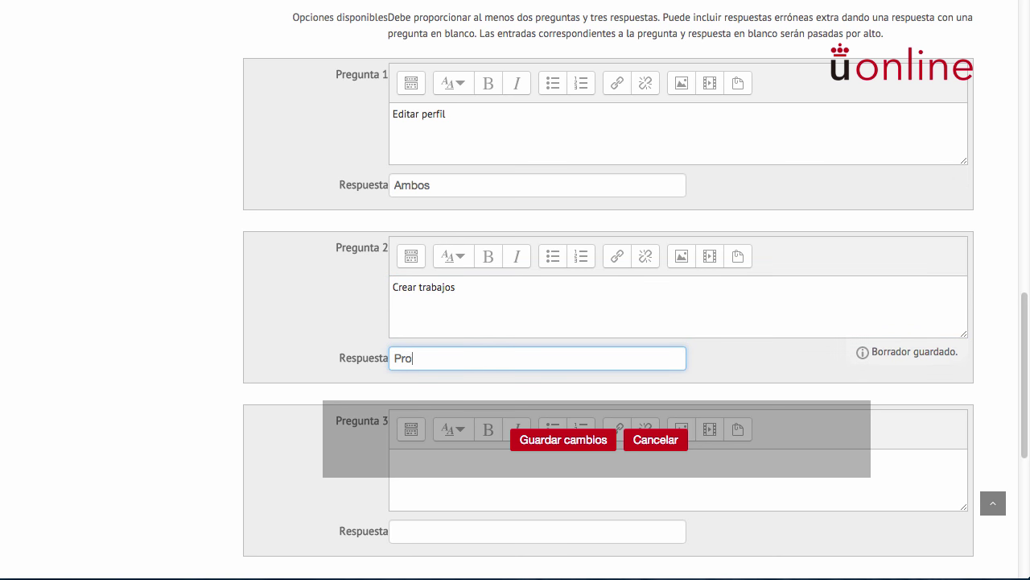
pyautogui.write('fesor')
# Fill in the third pair with the question "Realizar examenes" and the answer "Alumnos"
pyautogui.scroll(-5, 419, 332)
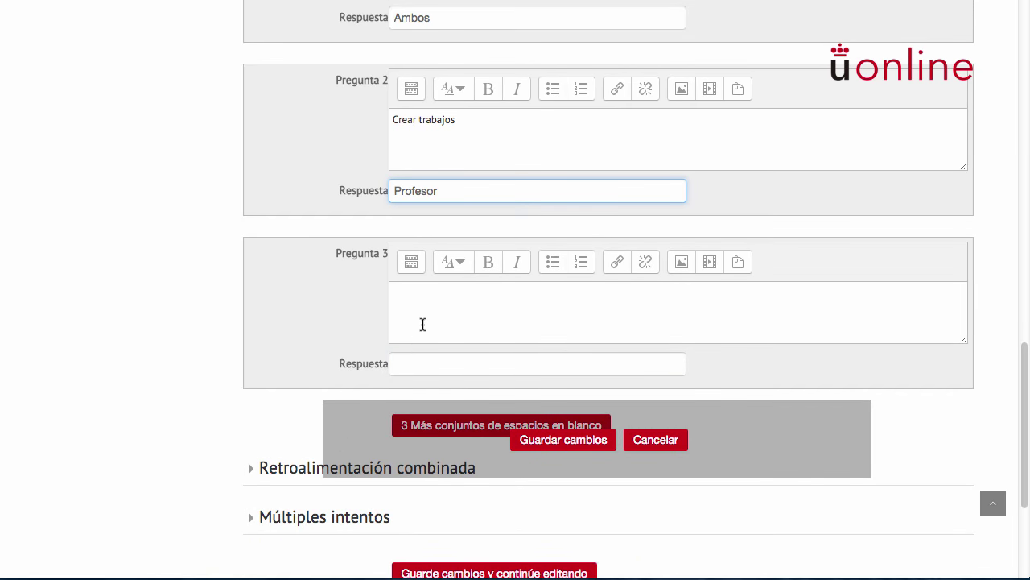
pyautogui.click(423, 323)
pyautogui.write('Realiza')
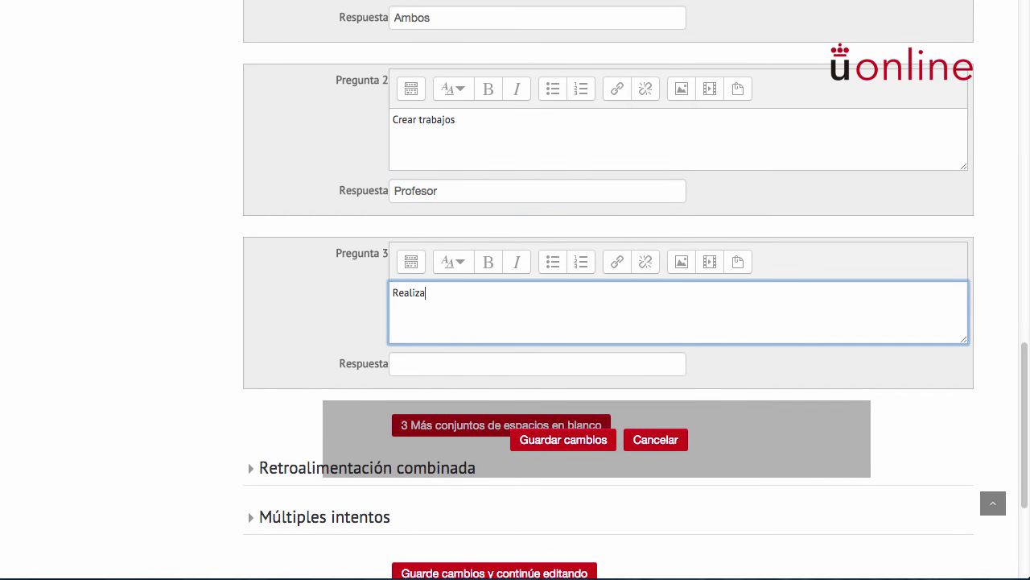
pyautogui.write('r examenes')
pyautogui.click(426, 362)
pyautogui.write('Alumno')
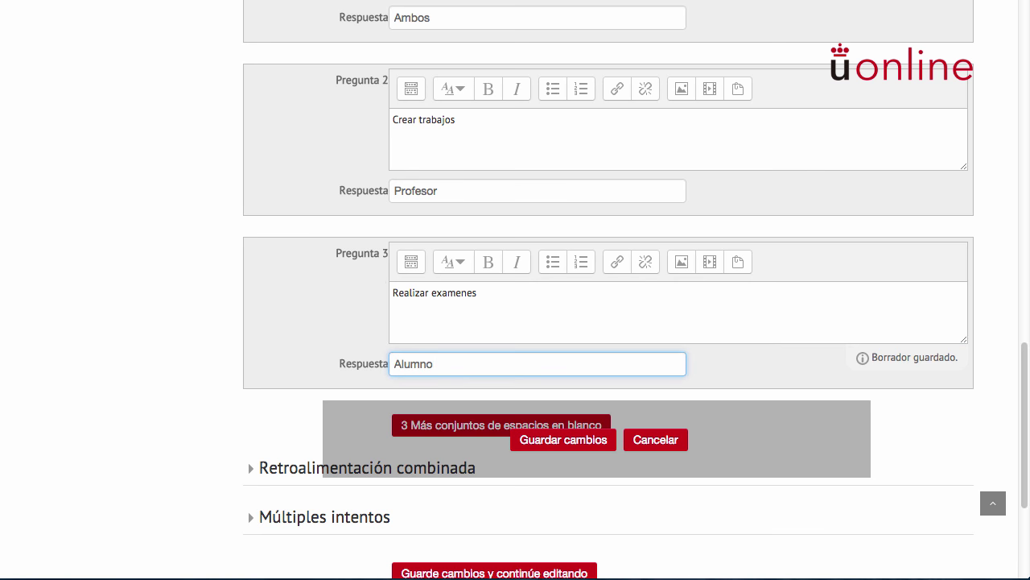
pyautogui.write('s')
# Add three more blank question sets and fill in the fourth pair with "Escribir correos" and the answer "Ambos"
pyautogui.scroll(-2, 430, 362)
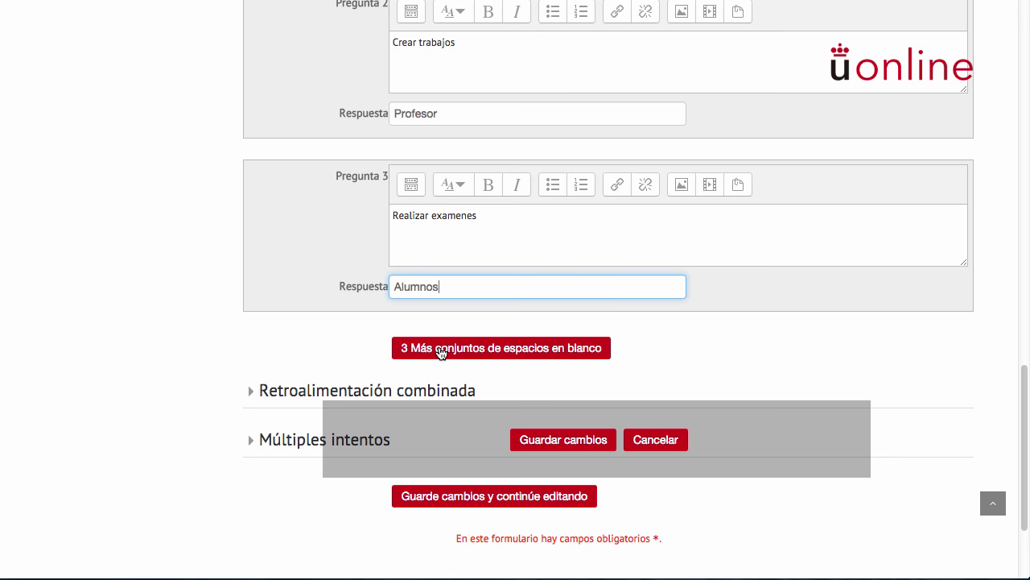
pyautogui.click(440, 347)
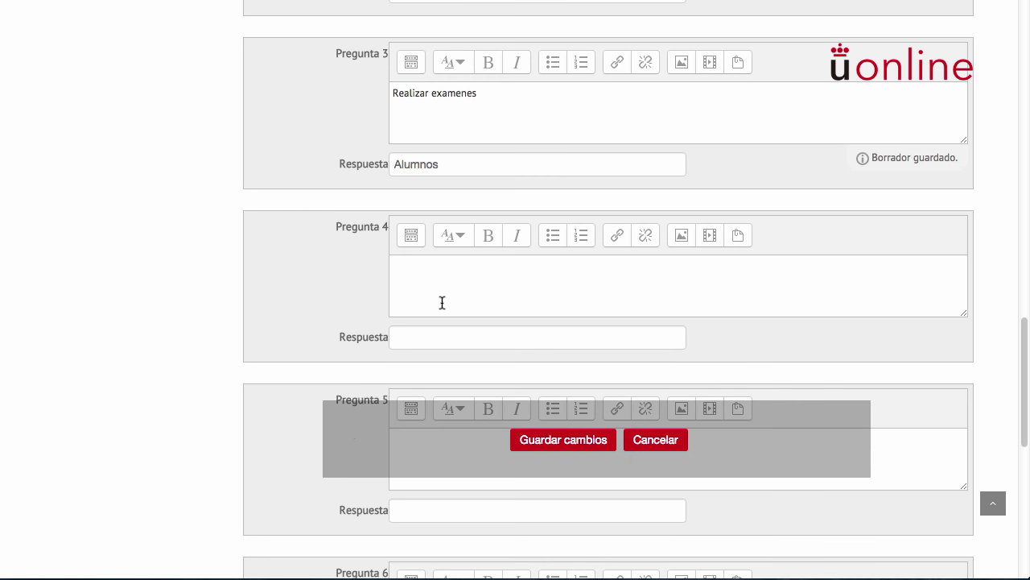
pyautogui.click(442, 303)
pyautogui.write('Escri')
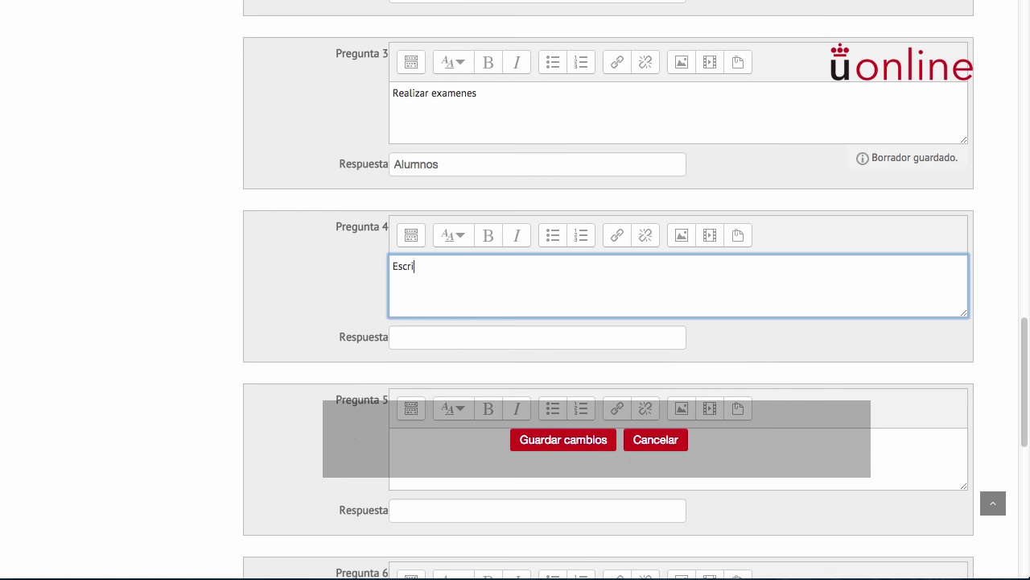
pyautogui.write('bir correos')
pyautogui.click(458, 335)
pyautogui.write('Ambos')
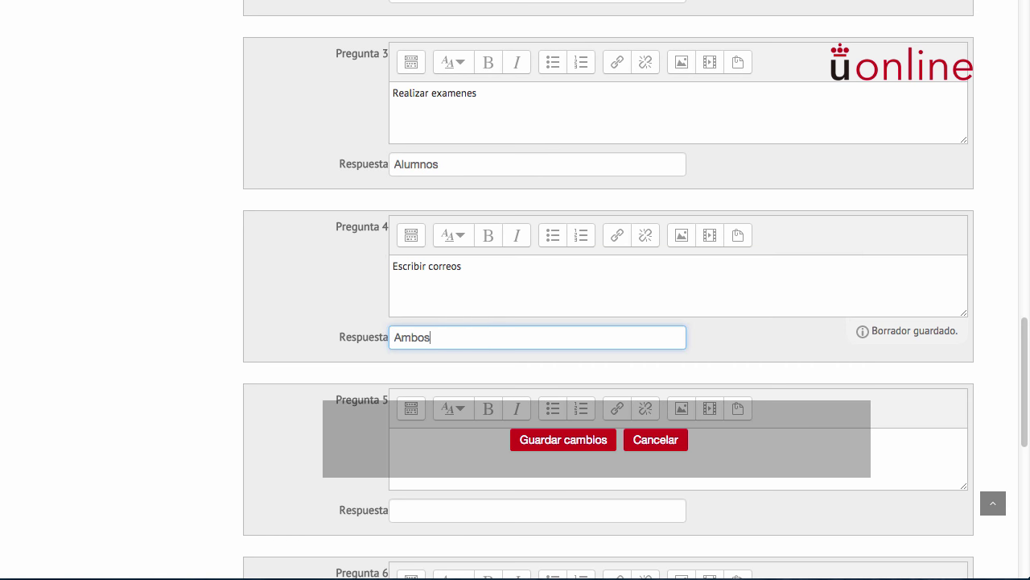
# Examine the combined feedback texts and the multiple attempts settings, including the penalty choices and hint fields
pyautogui.scroll(-10, 608, 322)
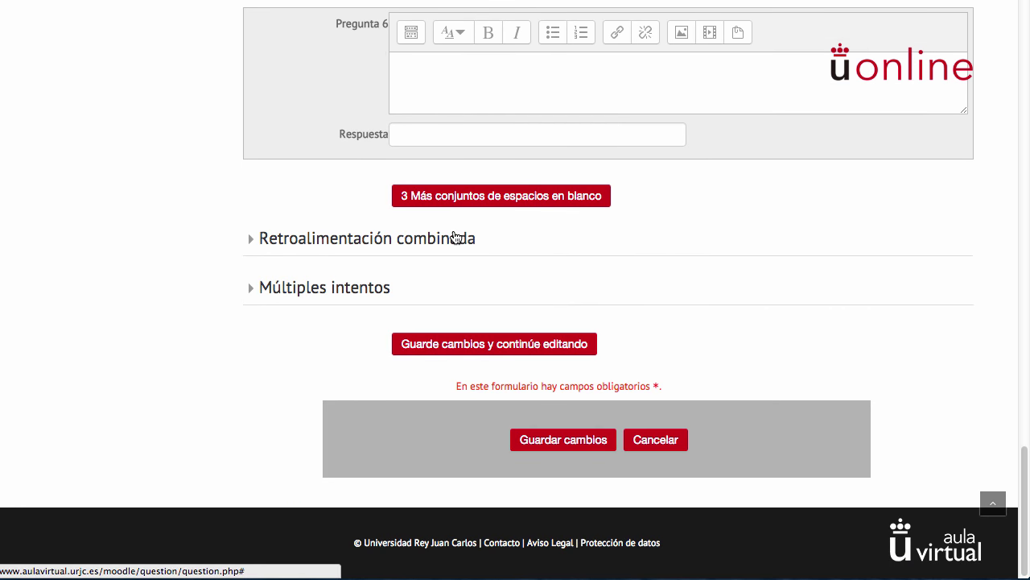
pyautogui.click(457, 238)
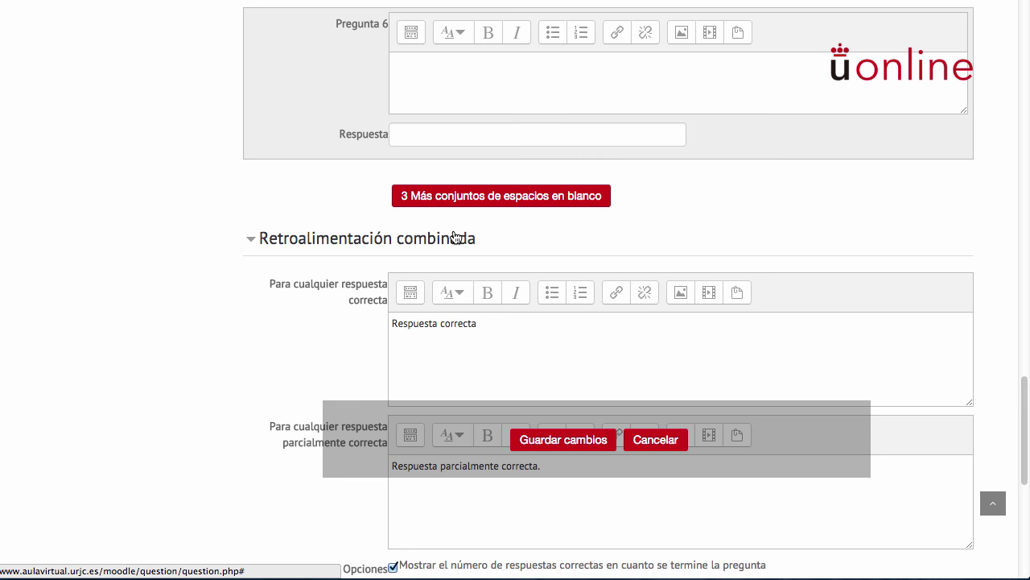
pyautogui.scroll(-5, 455, 237)
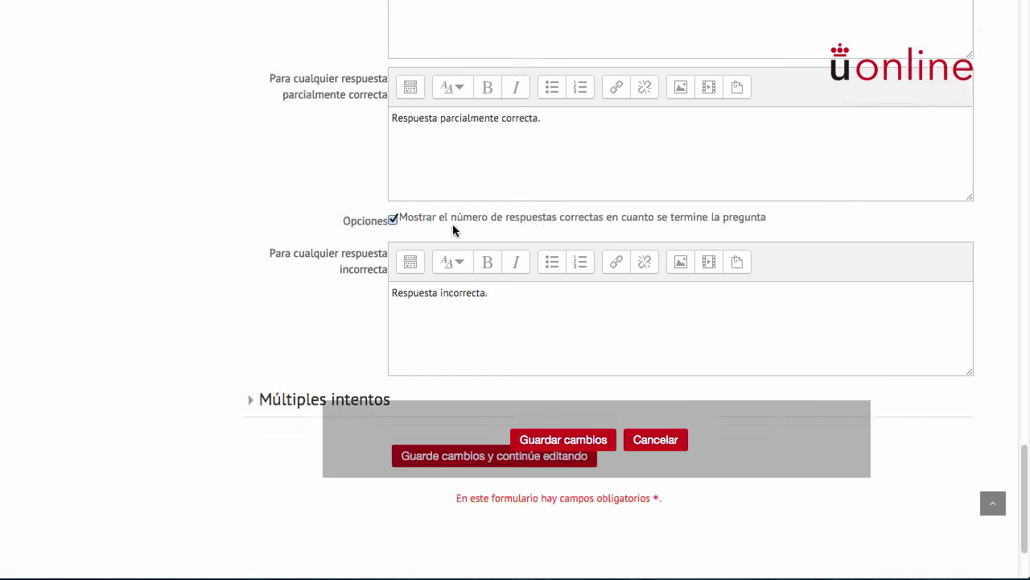
pyautogui.scroll(-2, 453, 228)
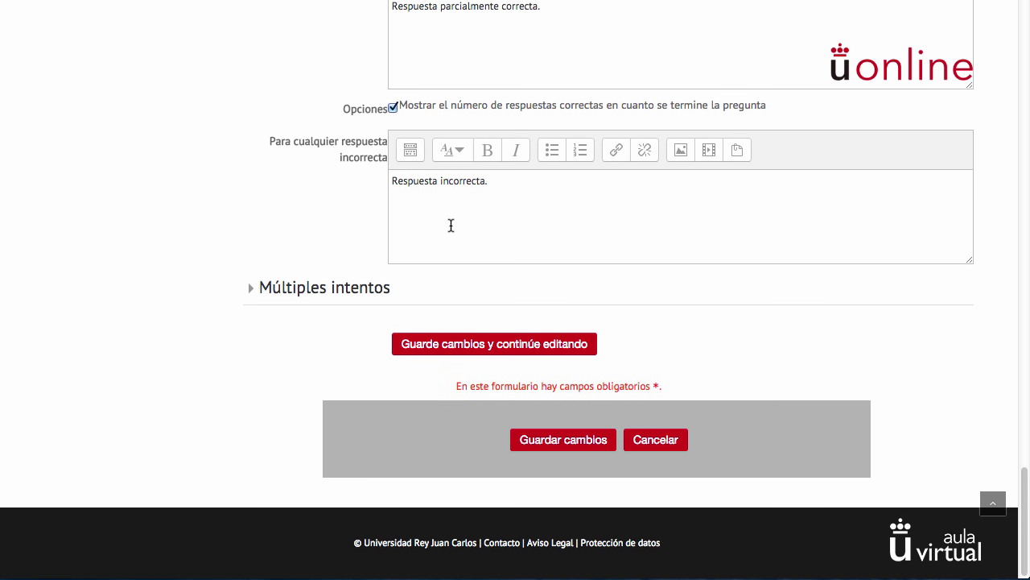
pyautogui.click(348, 287)
pyautogui.scroll(-5, 529, 283)
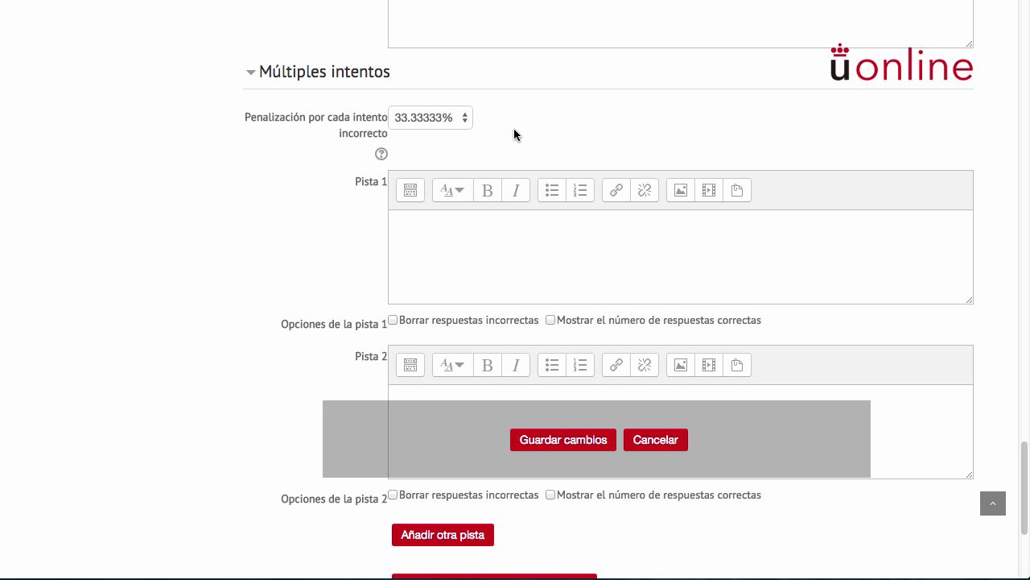
pyautogui.click(443, 123)
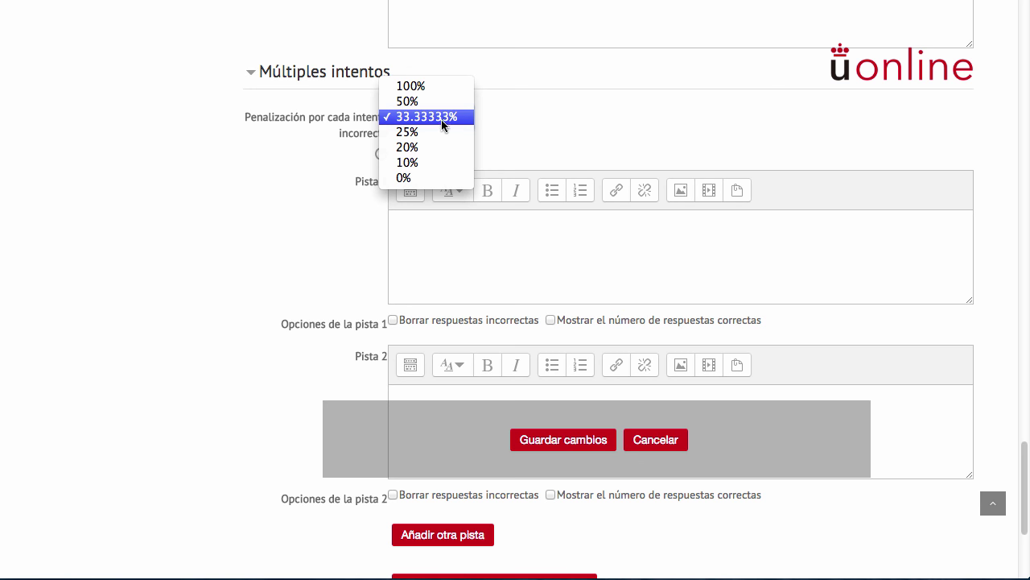
pyautogui.click(442, 121)
pyautogui.click(442, 242)
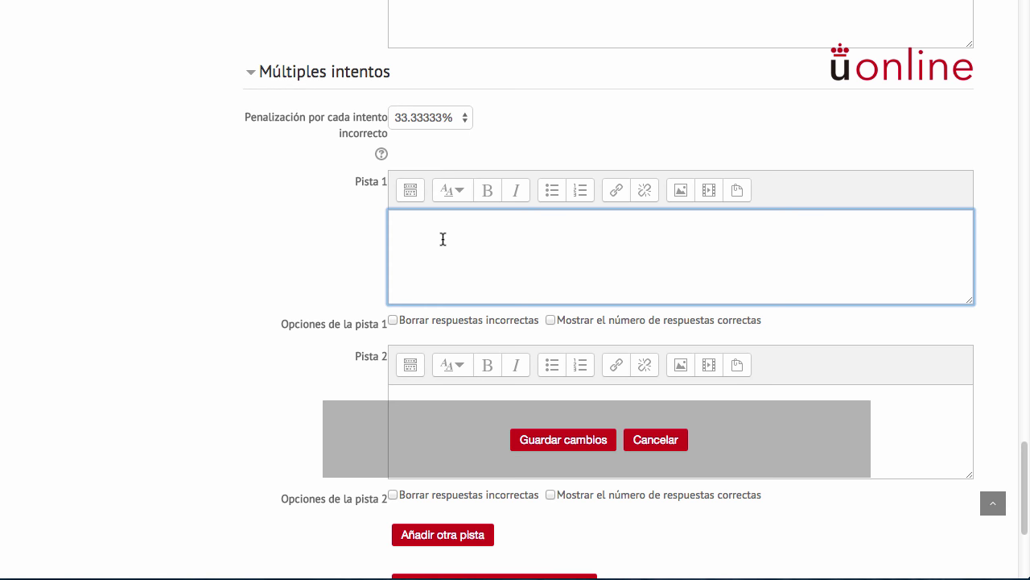
pyautogui.scroll(-5, 443, 243)
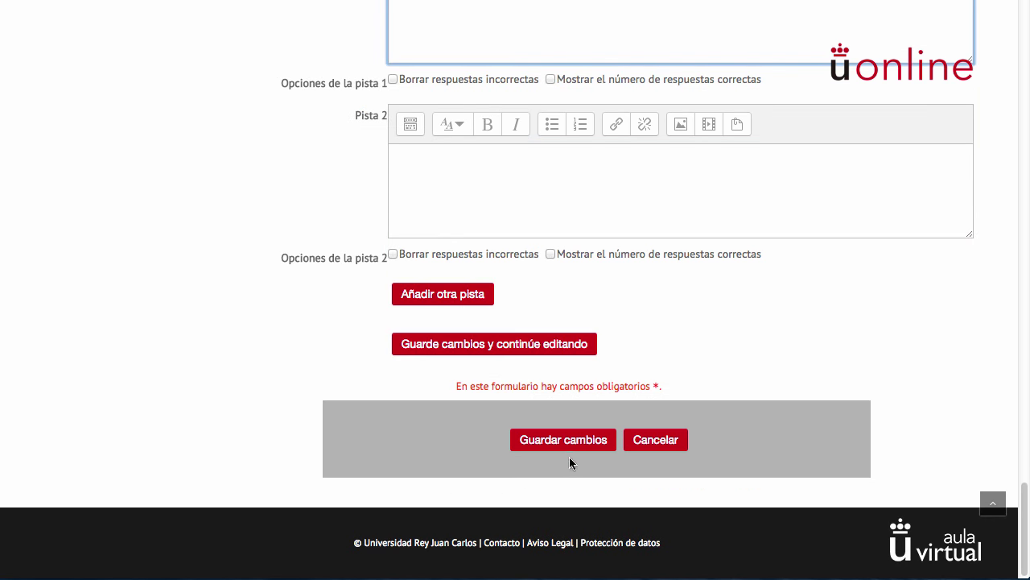